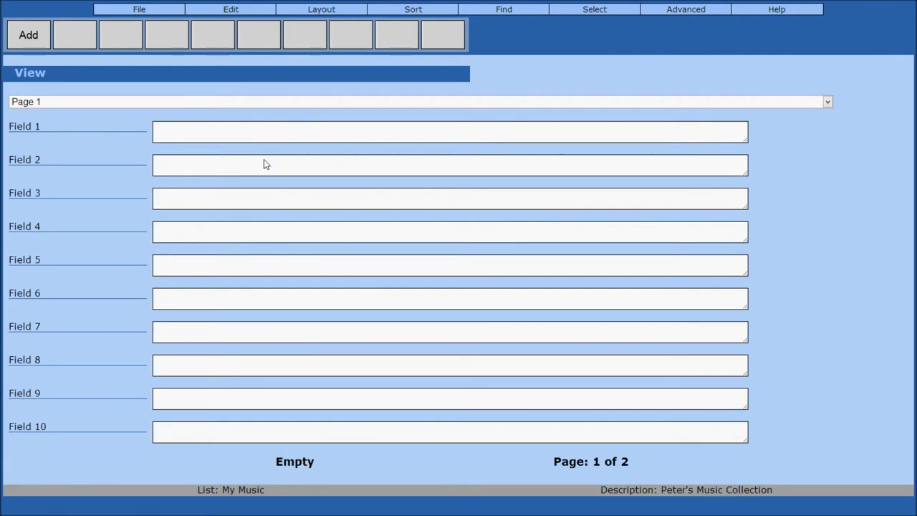
Step: Open the layout of Page 1 for amendment and retitle the page "Album Information"
left_click(322, 10)
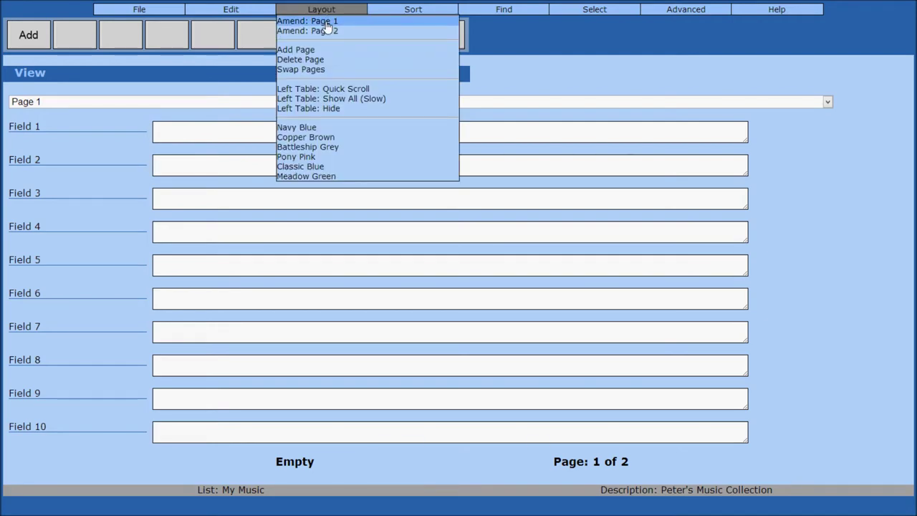
left_click(326, 21)
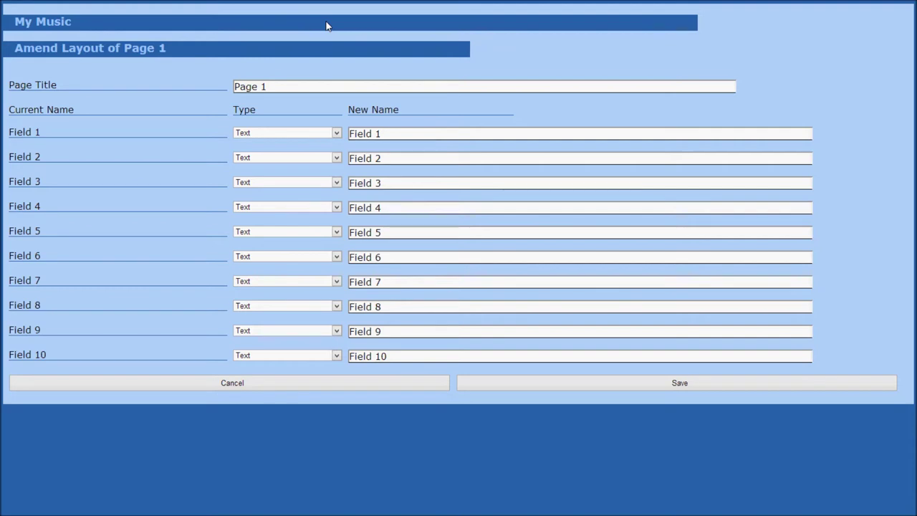
left_click(329, 86)
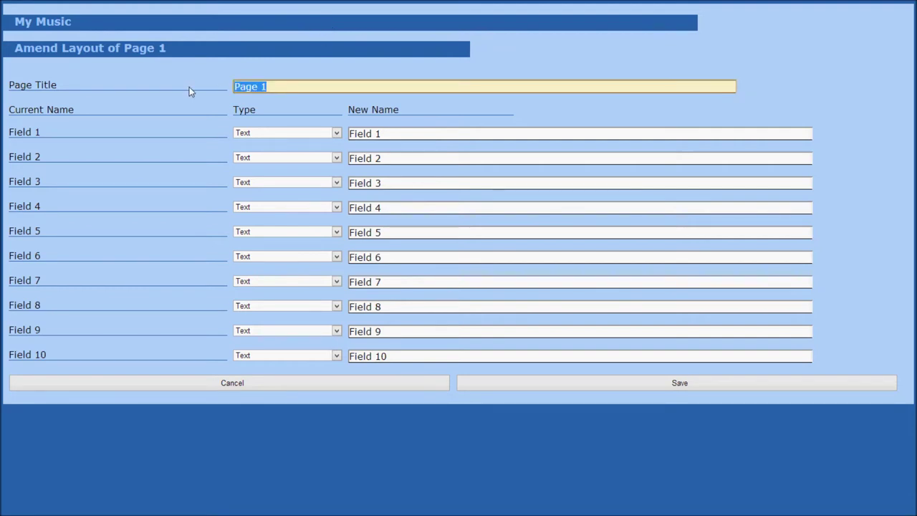
type("Album Informa")
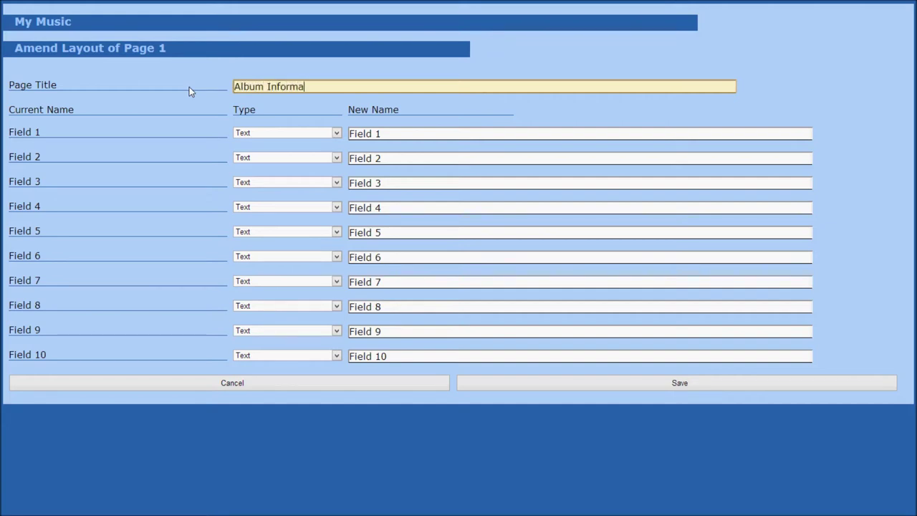
type("tion")
Step: Rename Field 1 as "Artist" and Field 2 as "Album Name"
left_click(388, 133)
type("Artist")
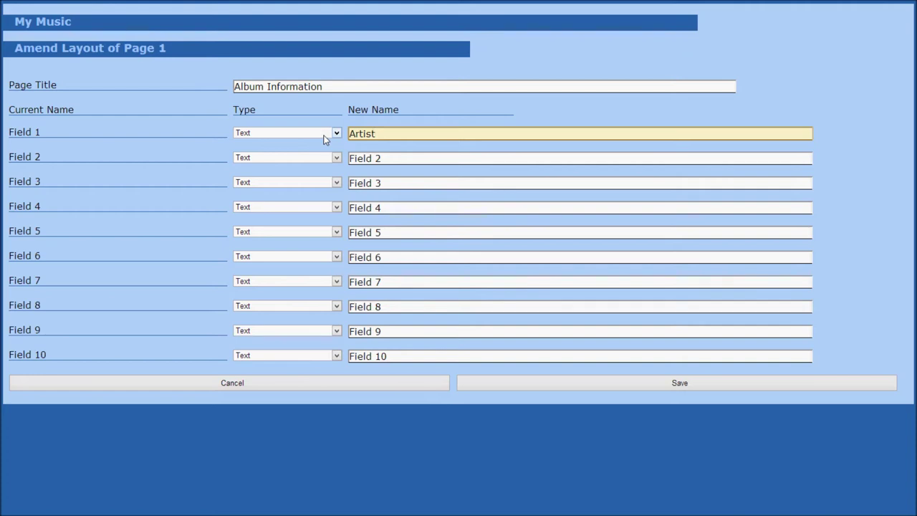
left_click(425, 158)
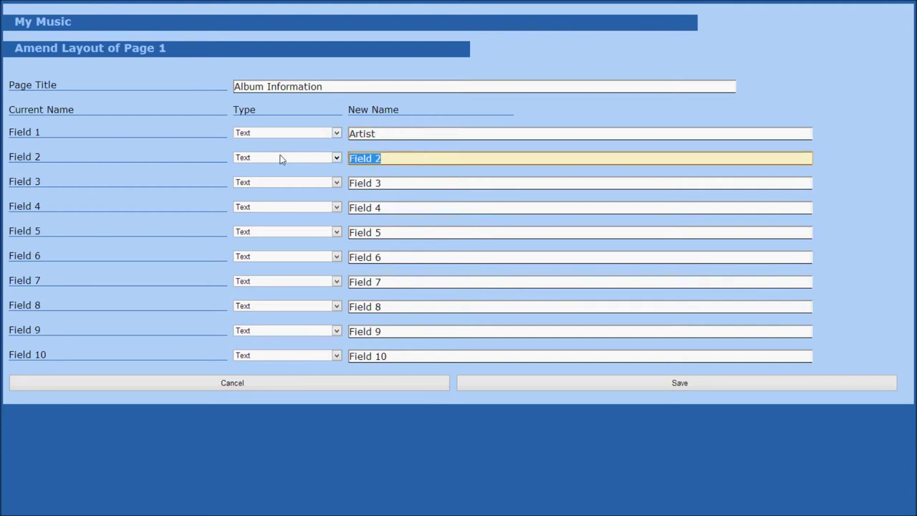
type("Album Name")
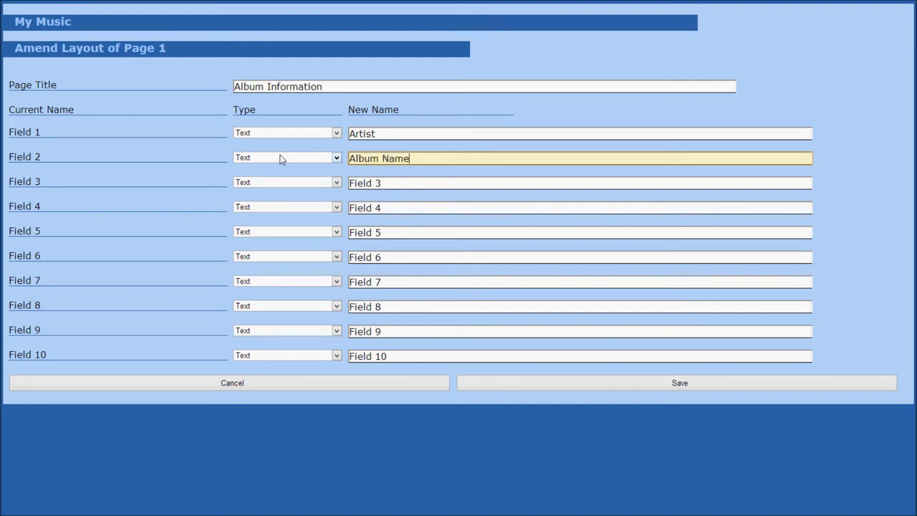
Step: Set Field 3 to the Currency type and rename it "Album Cost"
left_click(338, 184)
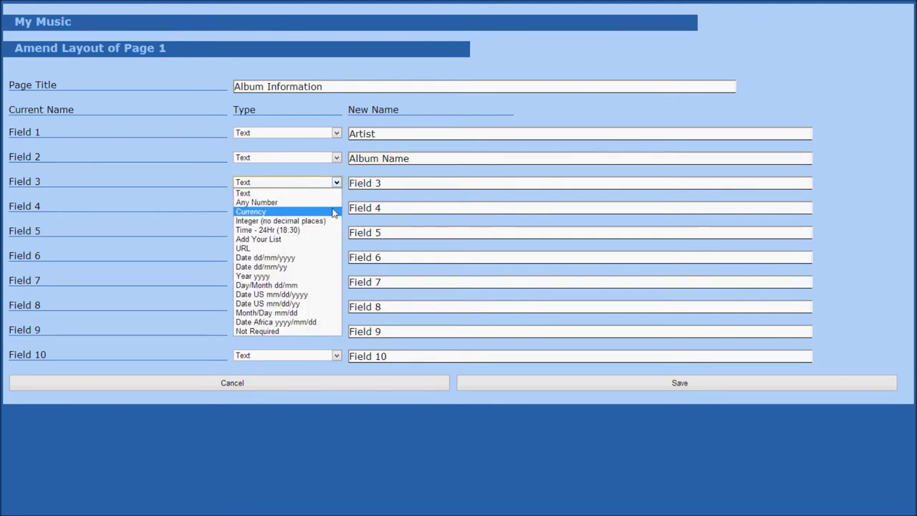
left_click(333, 212)
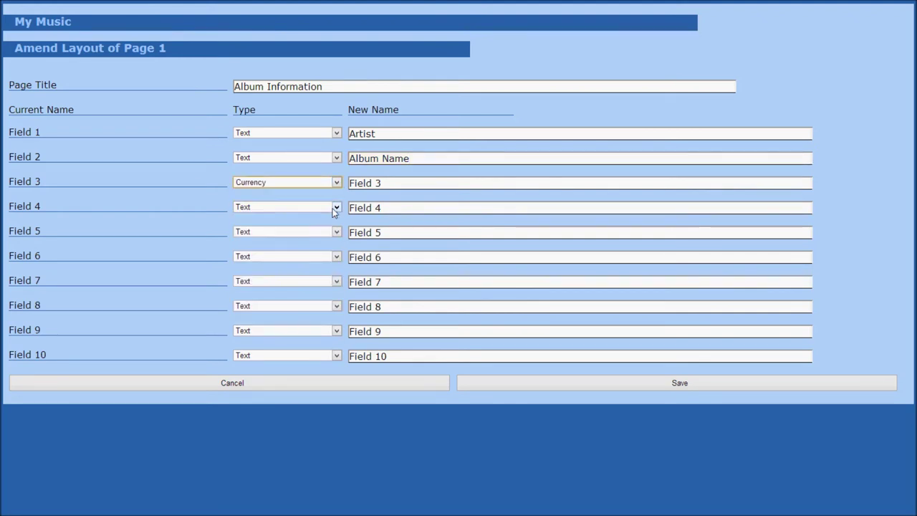
left_click(388, 183)
left_click_drag(389, 184, 338, 185)
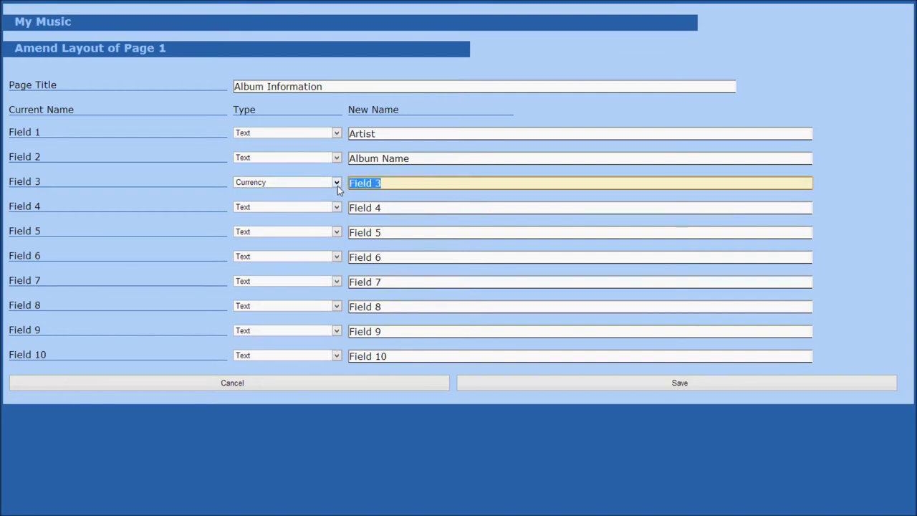
type("Album Cost")
Step: Set Field 4 to the URL type and rename it "Band Website"
left_click(337, 208)
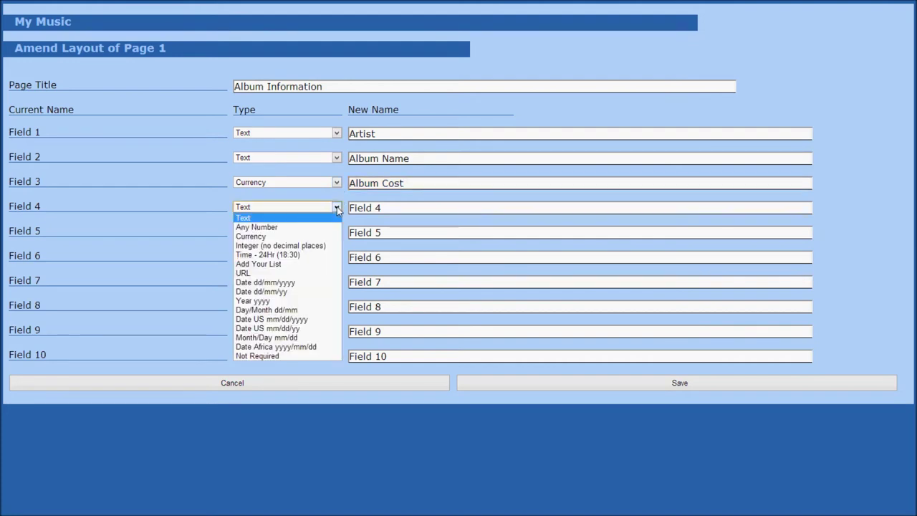
left_click(308, 273)
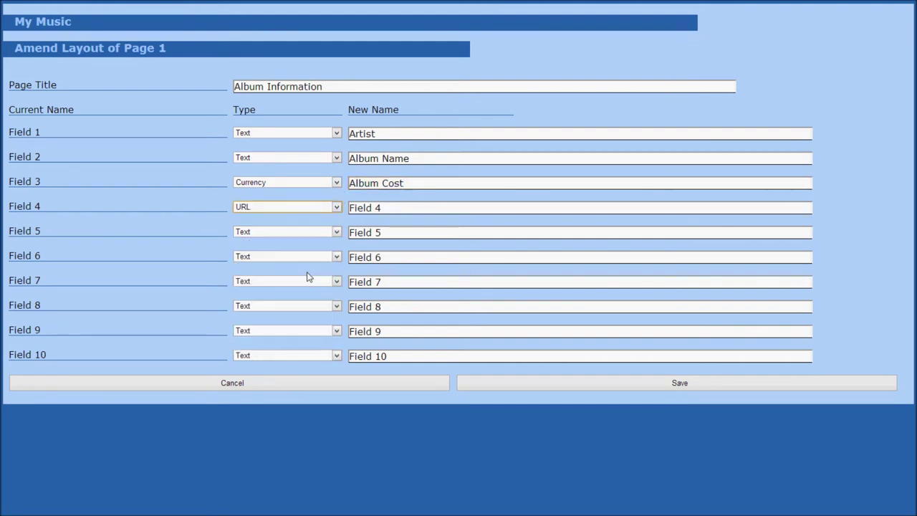
left_click(391, 208)
left_click_drag(391, 208, 334, 202)
type("Band Websit")
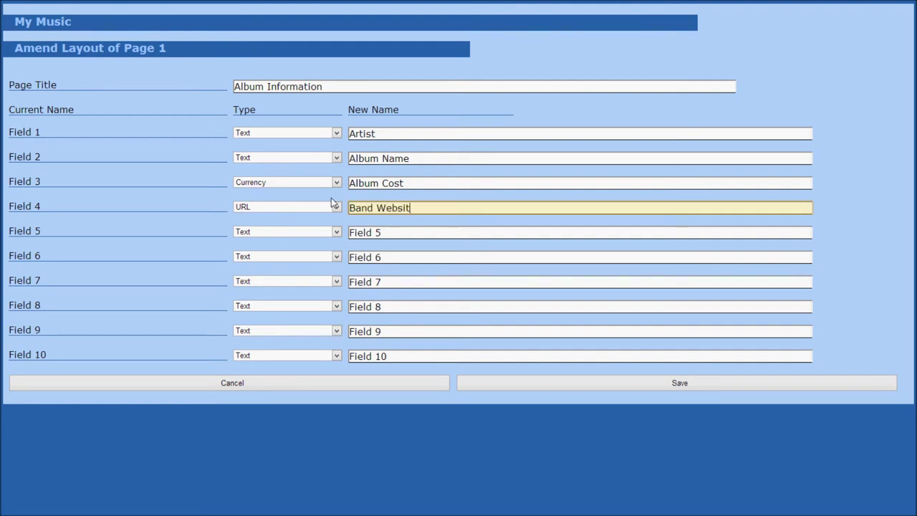
type("e")
Step: Make Field 5 an Add Your List field defined as "Format: Download, CD, Vinyl"
left_click(336, 232)
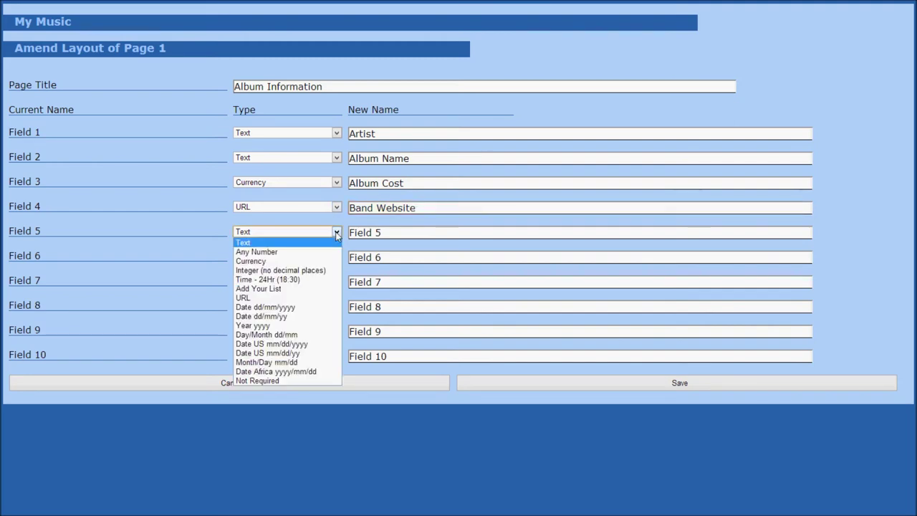
left_click(333, 288)
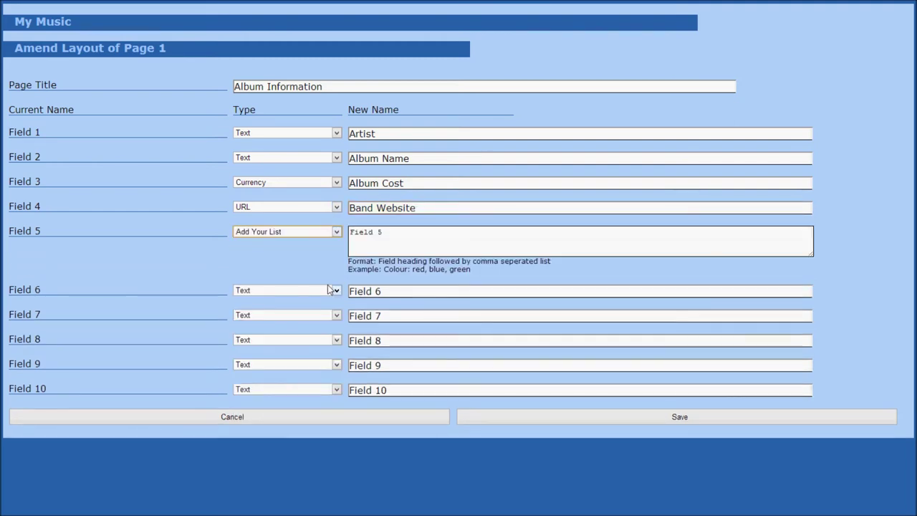
left_click(399, 234)
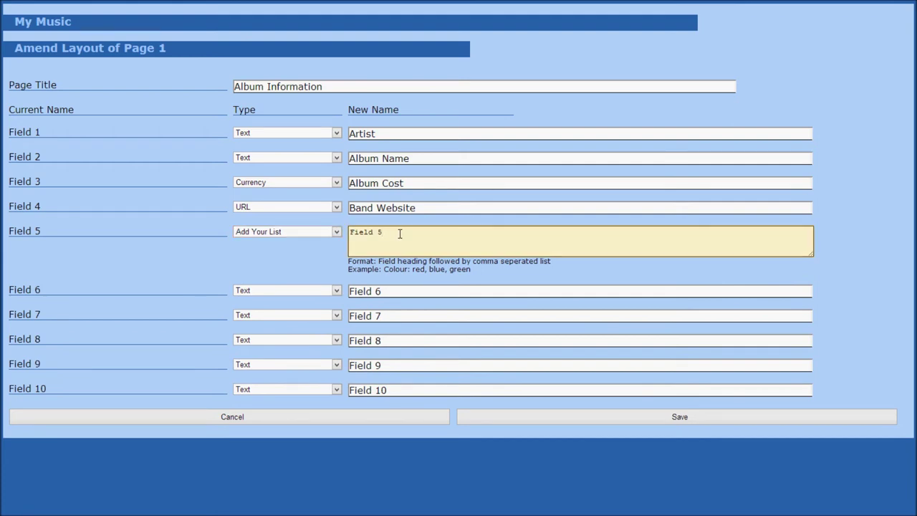
left_click_drag(399, 234, 331, 236)
type("Format: Download, CD, Vinyl")
Step: Mark Fields 6 through 10 as Not Required and save the page layout
left_click(336, 291)
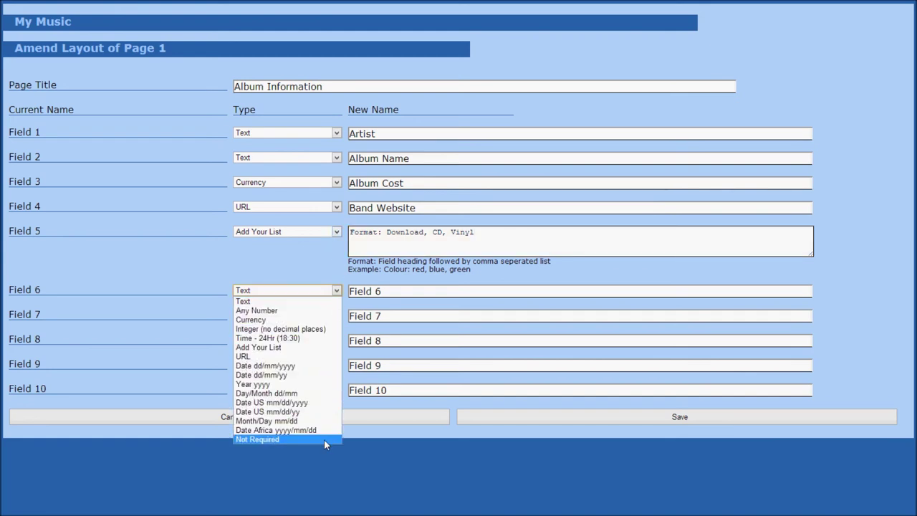
left_click(324, 439)
left_click(315, 315)
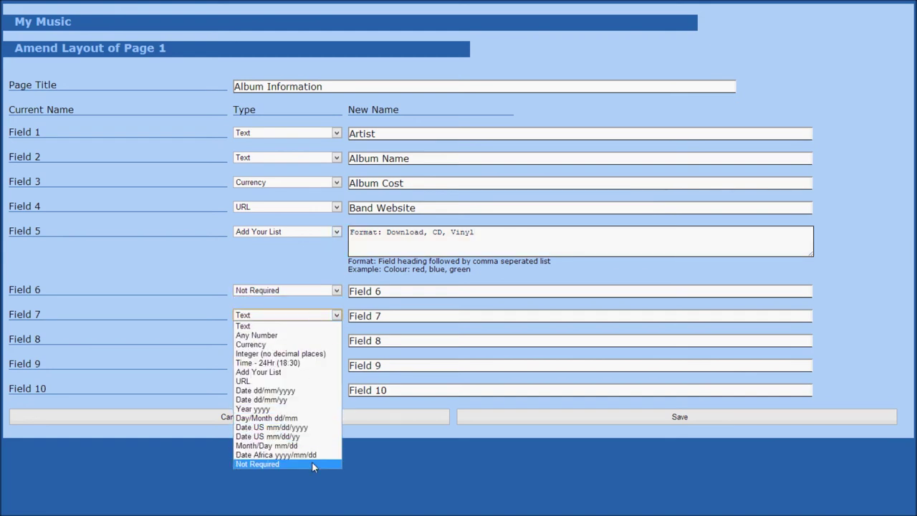
left_click(311, 464)
left_click(304, 343)
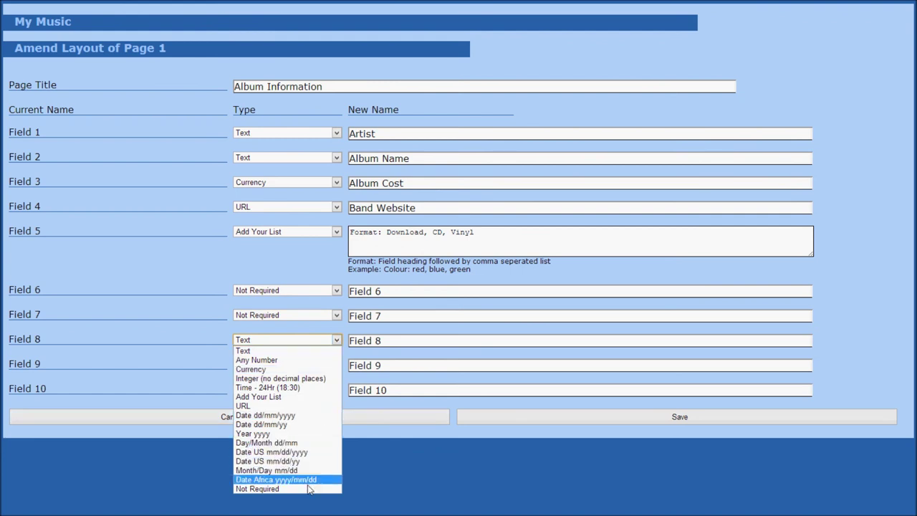
left_click(310, 488)
left_click(307, 366)
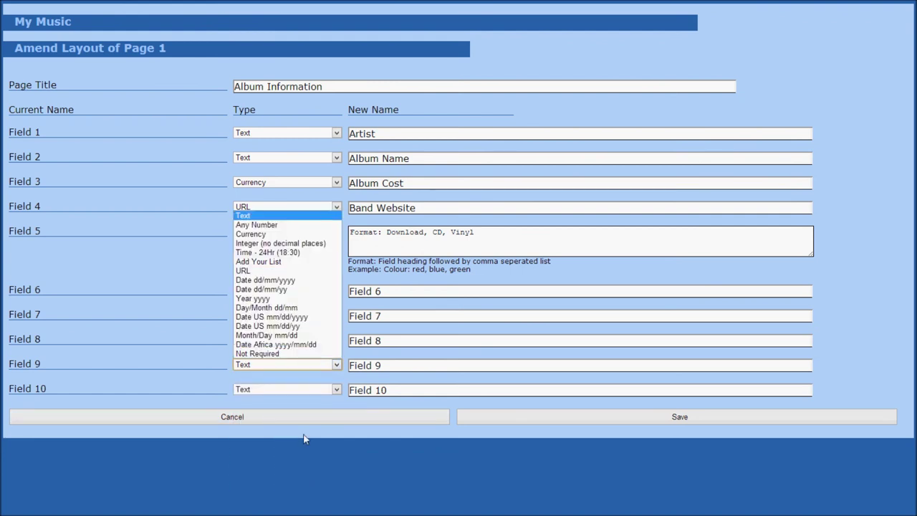
left_click(303, 355)
left_click(307, 389)
left_click(309, 379)
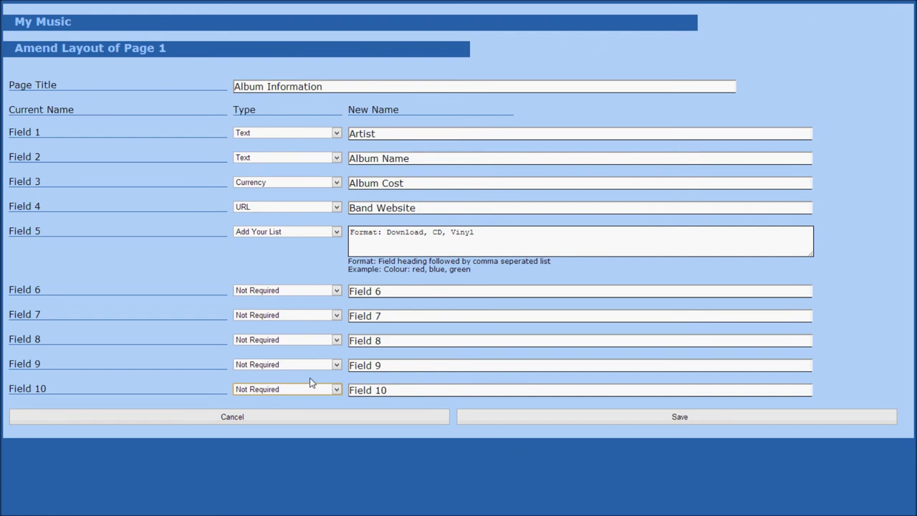
left_click(493, 420)
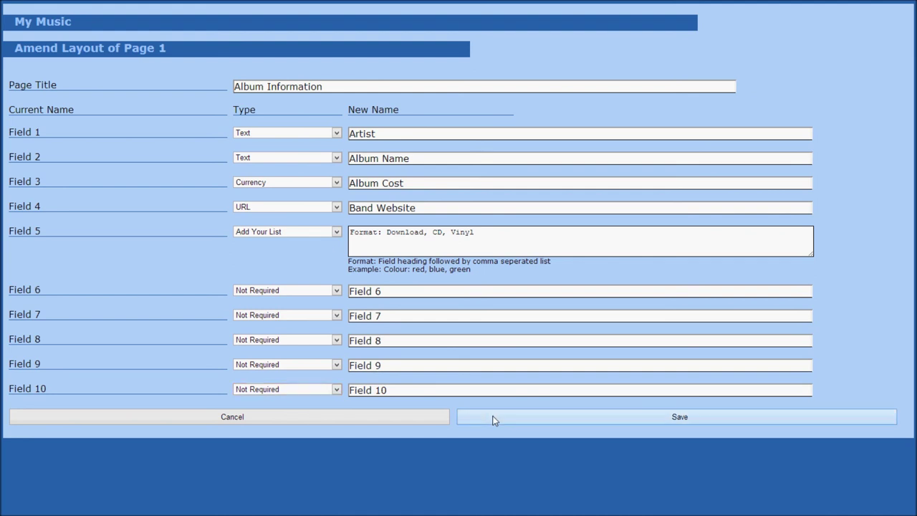